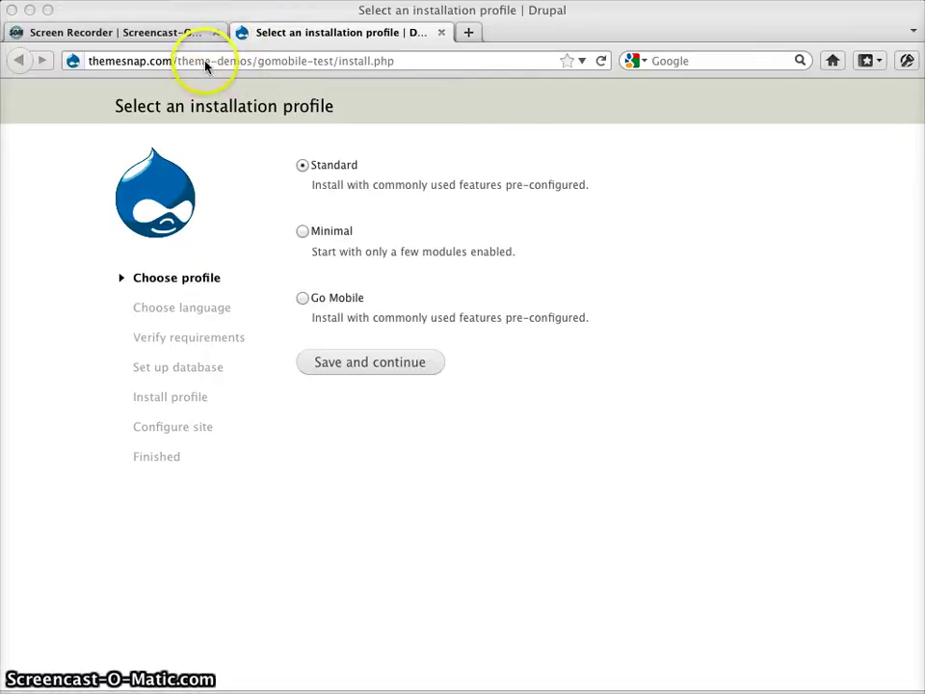
- Load the site's root address themesnap.com/theme-demos/gomobile-test/ without install.php
click(205, 65)
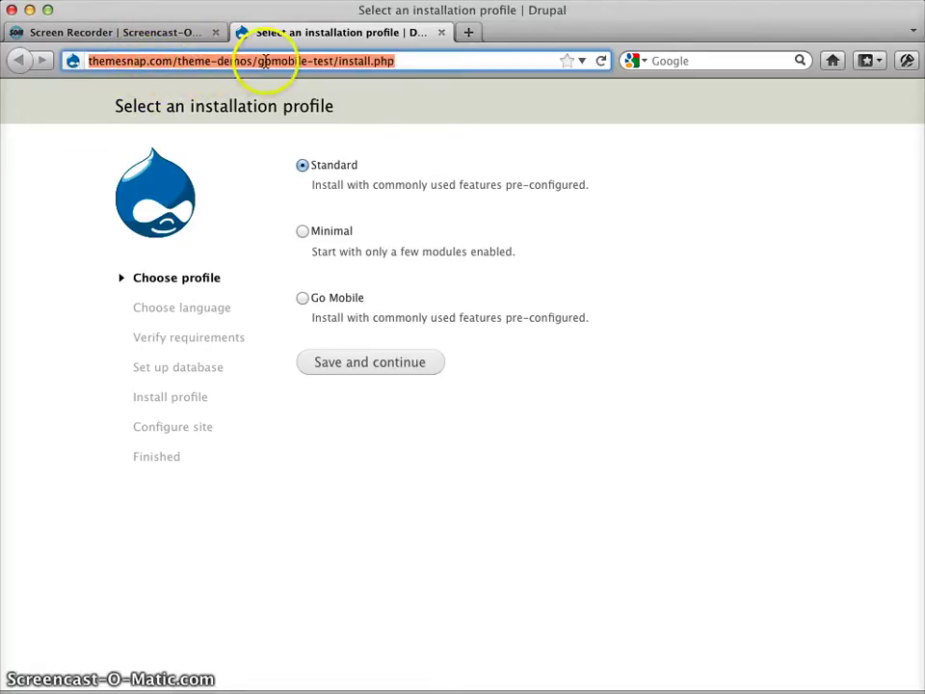
click(340, 61)
drag(339, 61, 427, 59)
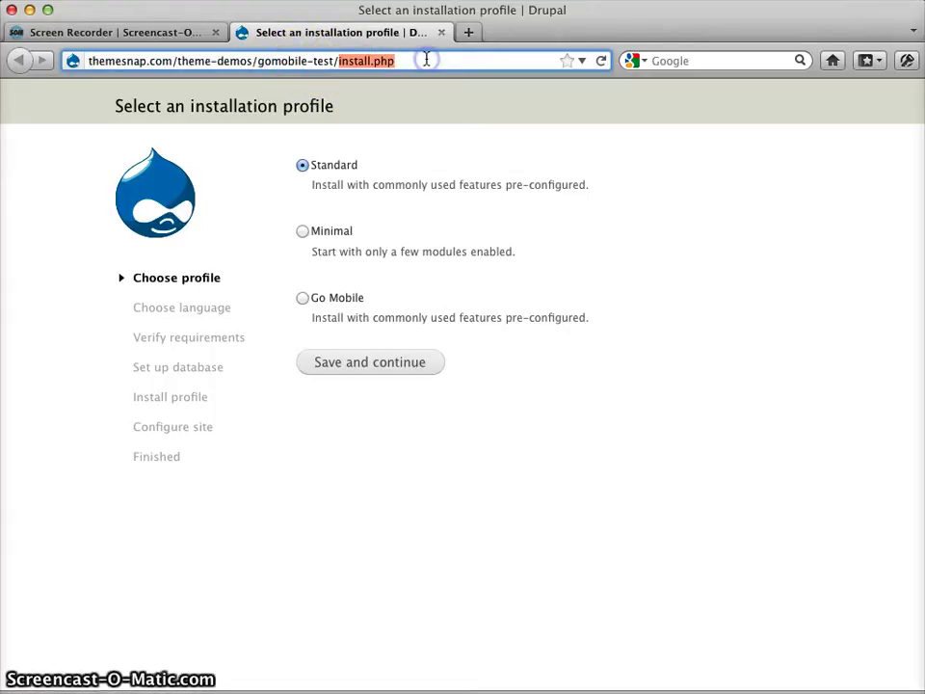
key(BackSpace)
key(Return)
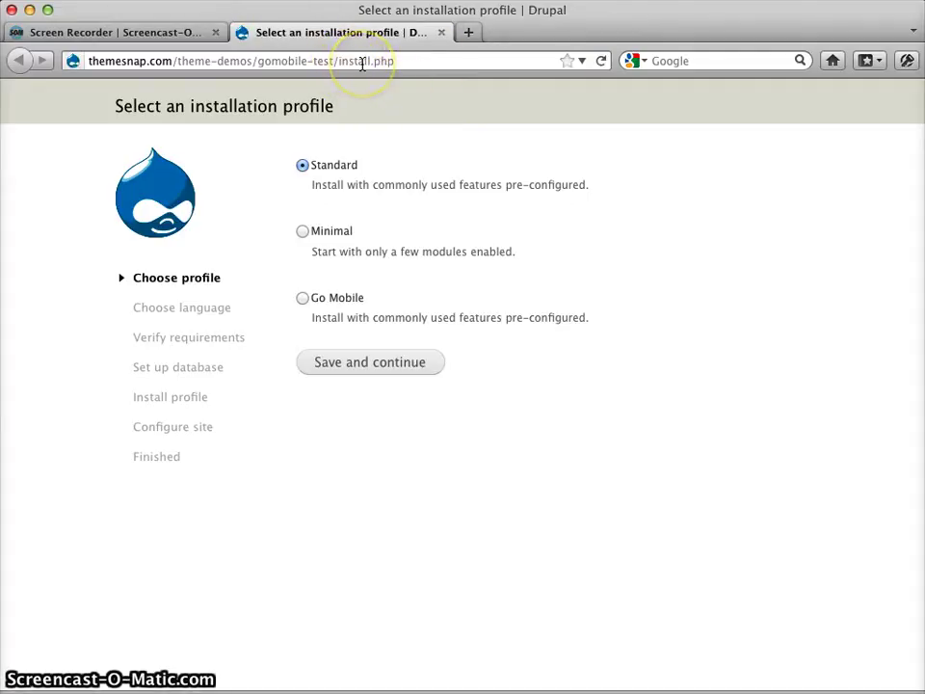
- Choose the Go Mobile installation profile and continue with English (built-in) as the language
click(303, 300)
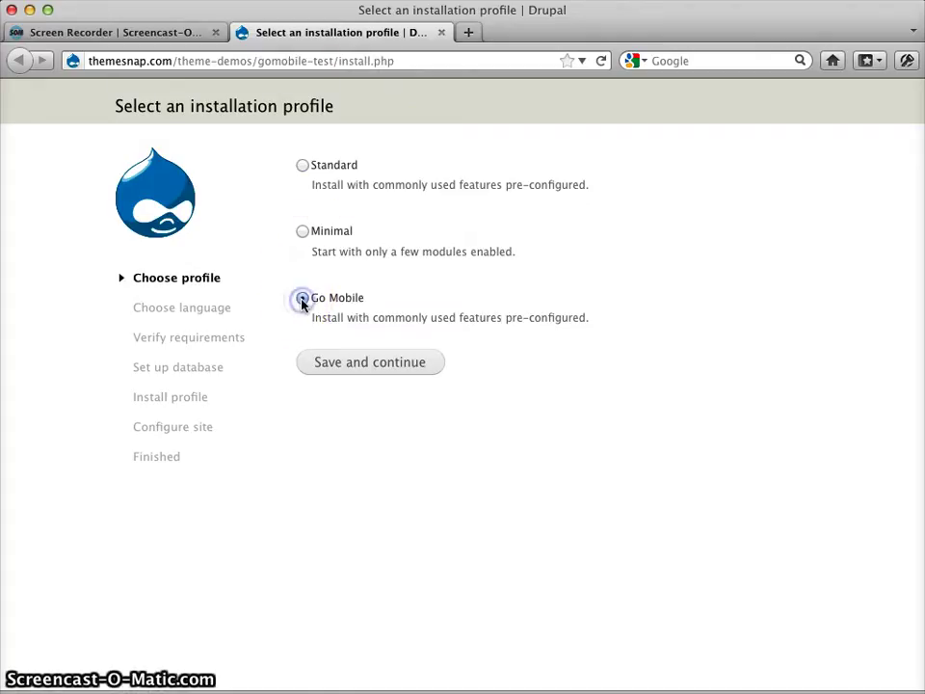
click(381, 366)
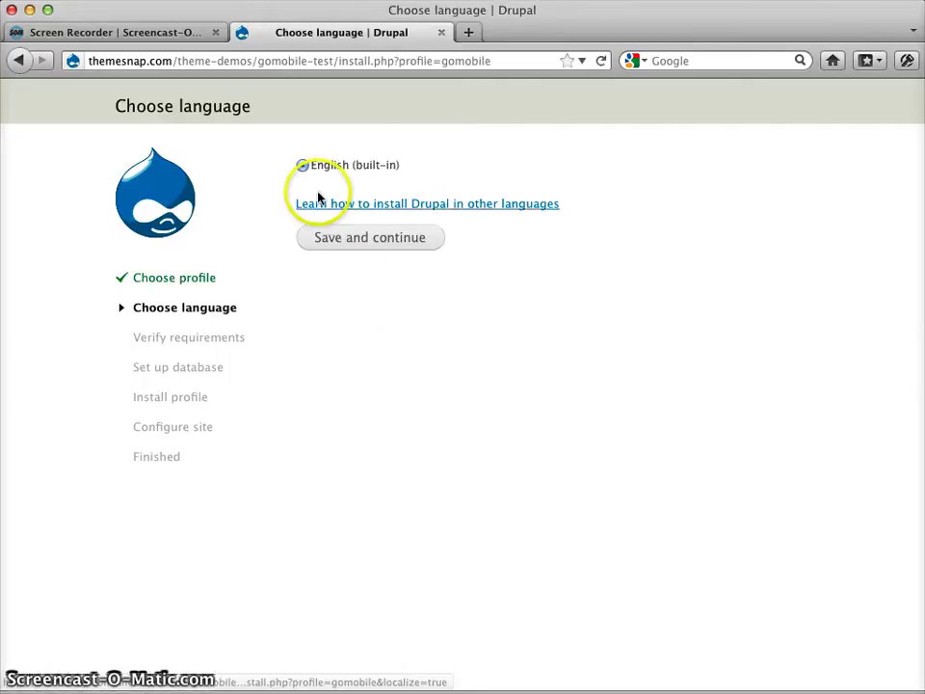
click(371, 245)
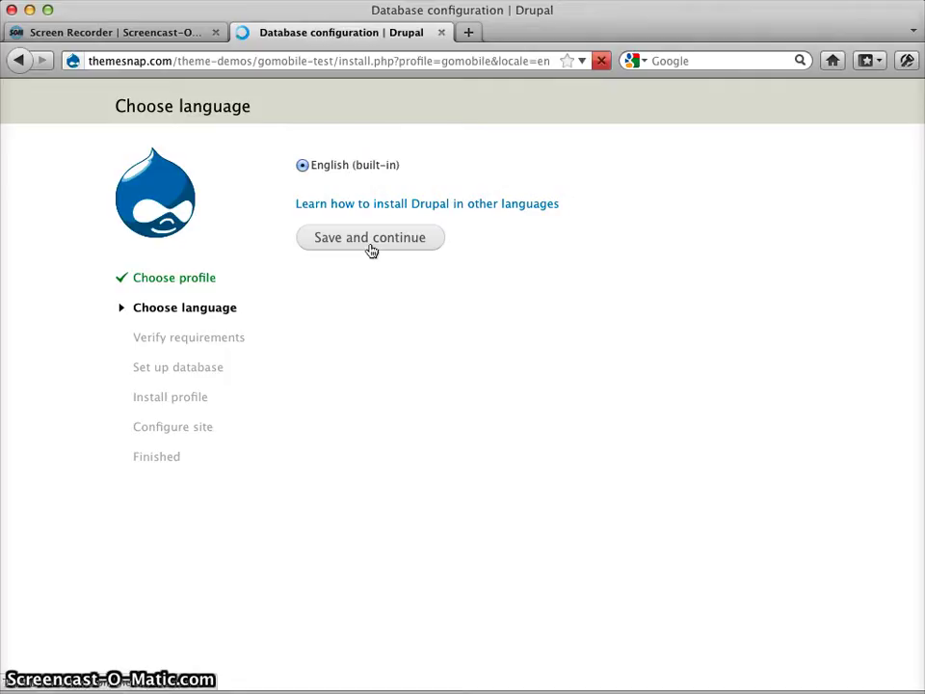
- Fill in the database name themesna_gomobile9, the username themesna_user007 and the database password
click(356, 301)
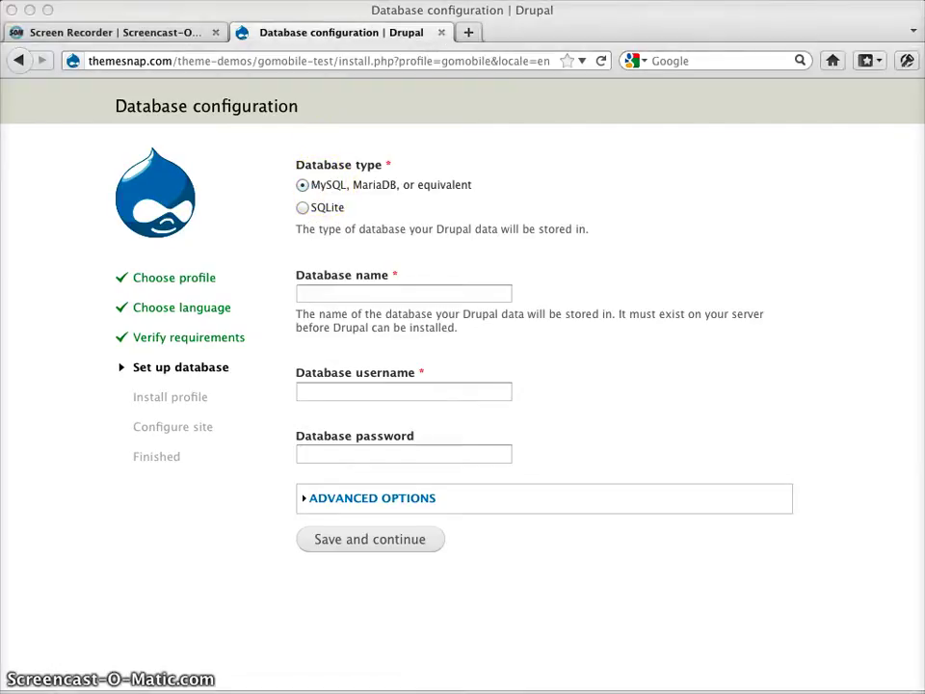
click(324, 291)
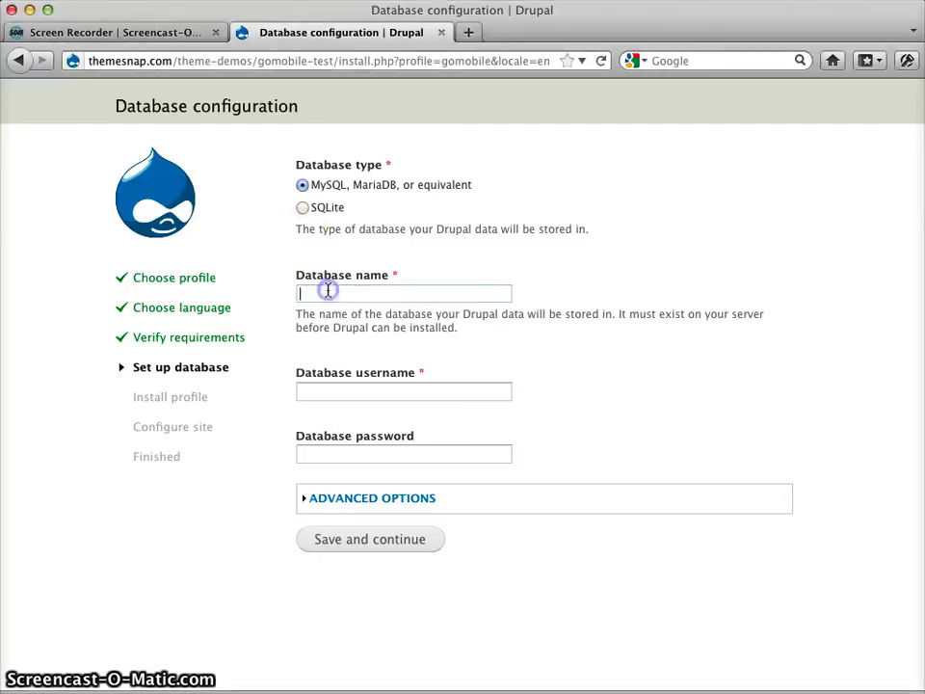
text(themesna_gomobile9)
click(630, 275)
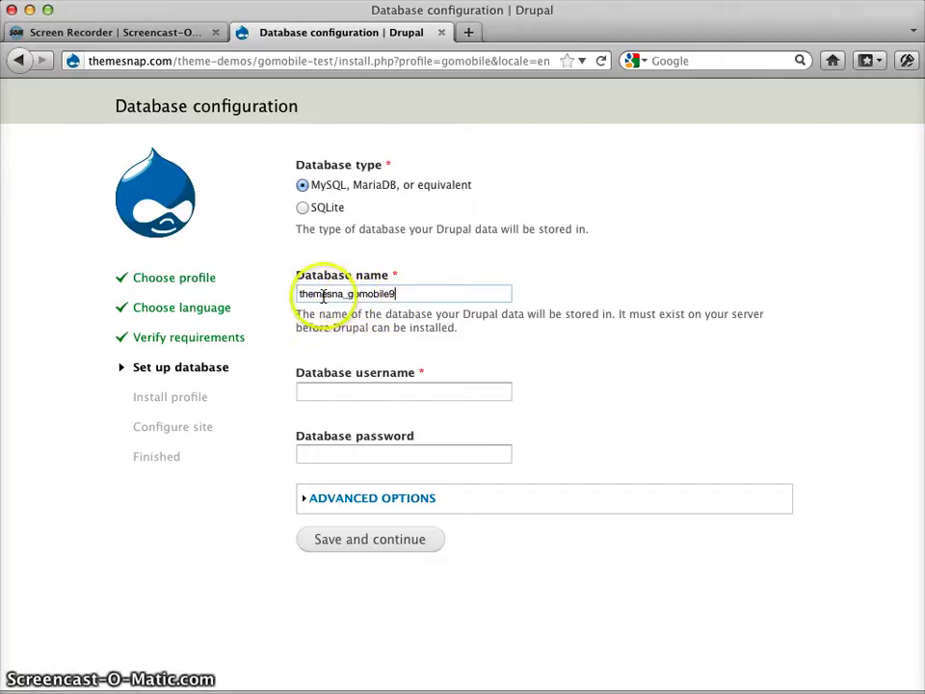
drag(347, 293, 282, 296)
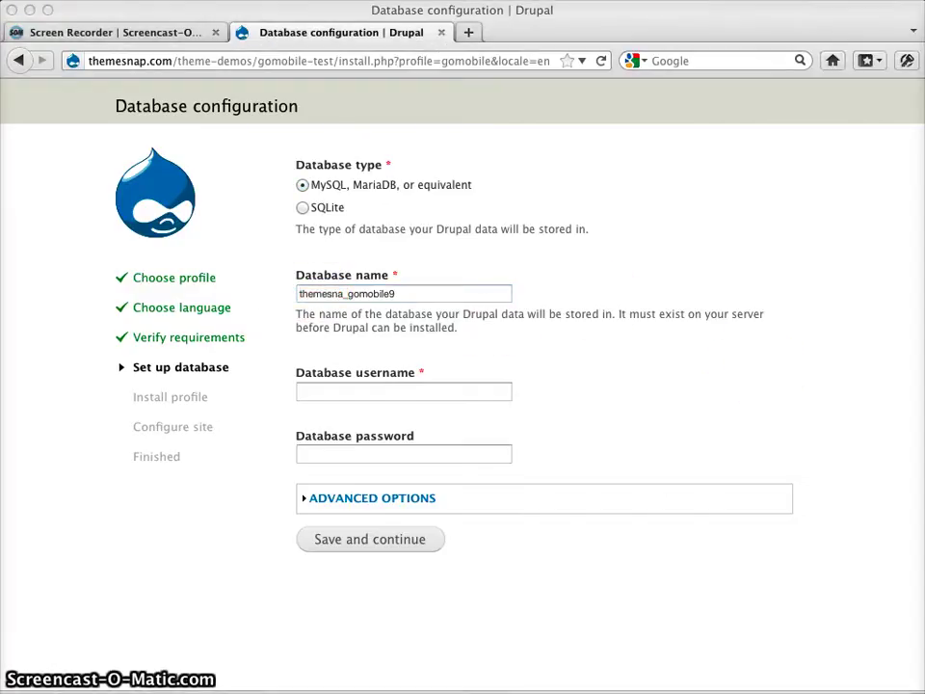
click(387, 390)
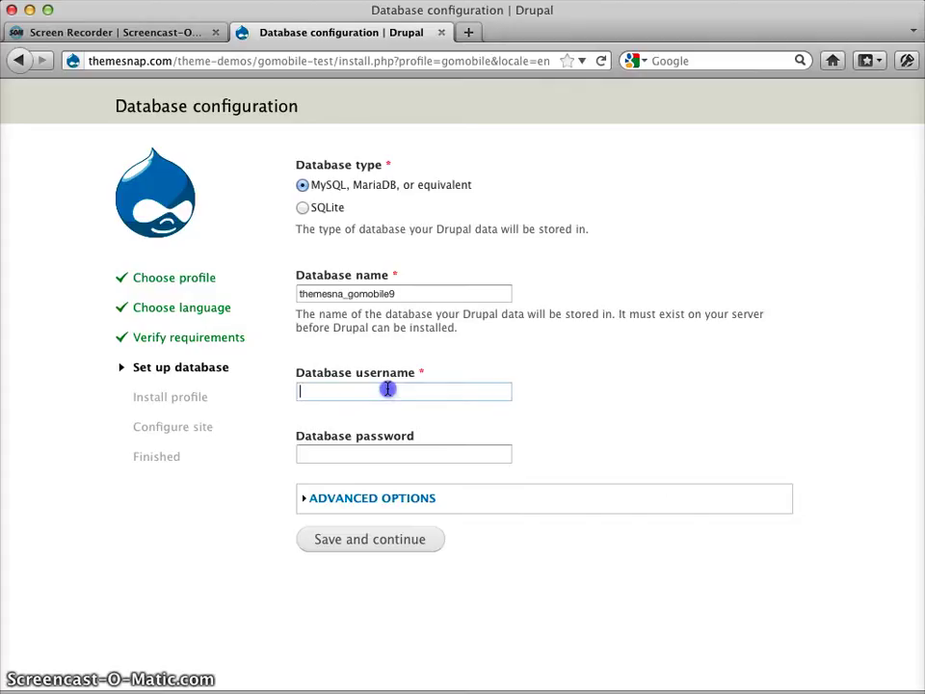
text(themesna_user007)
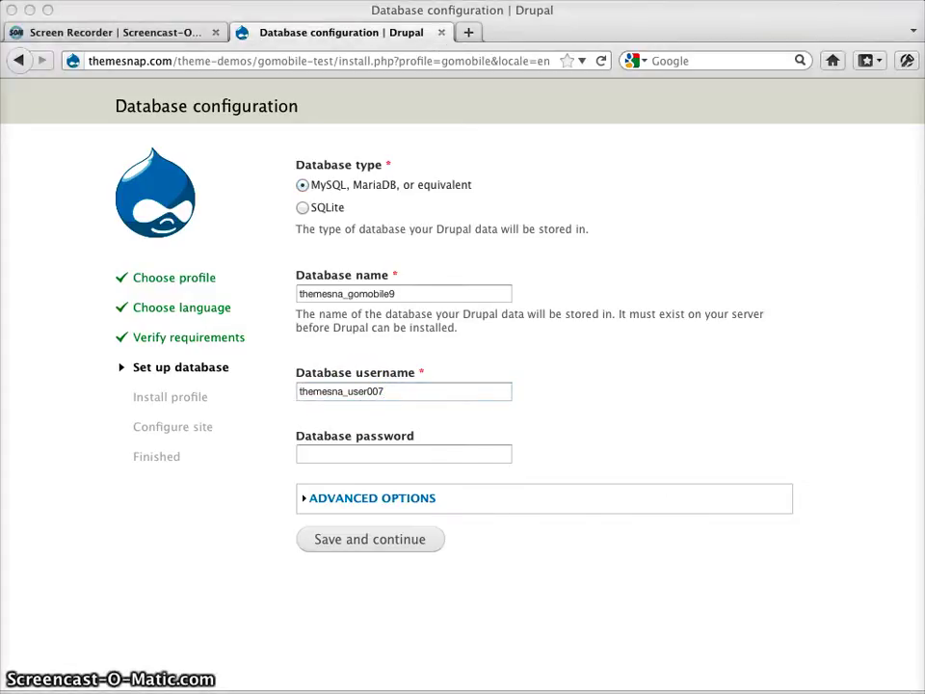
click(413, 450)
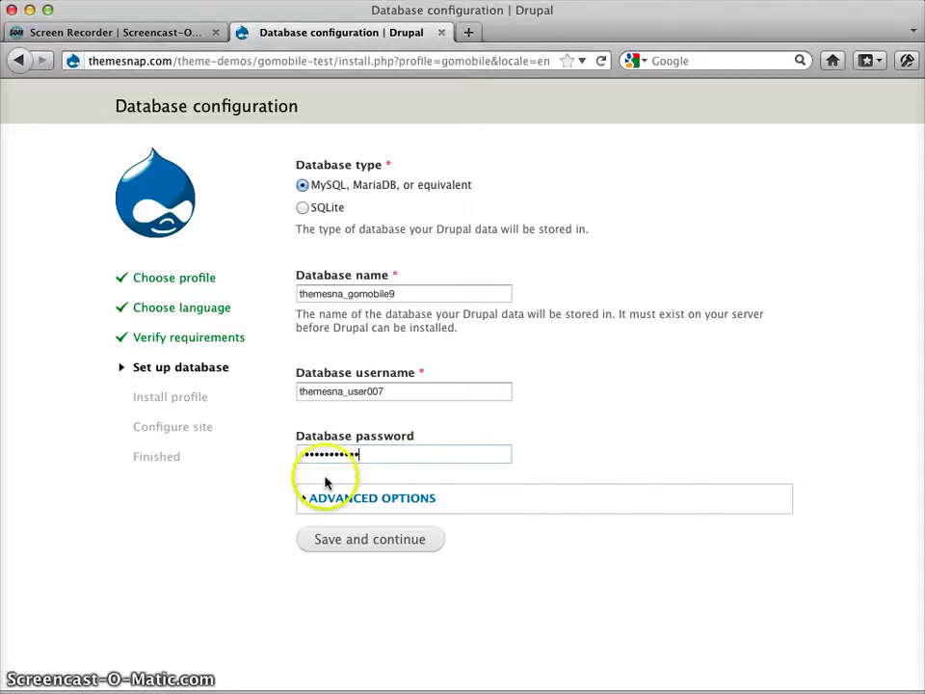
- Review the advanced database options without changing them and submit the database configuration
click(335, 498)
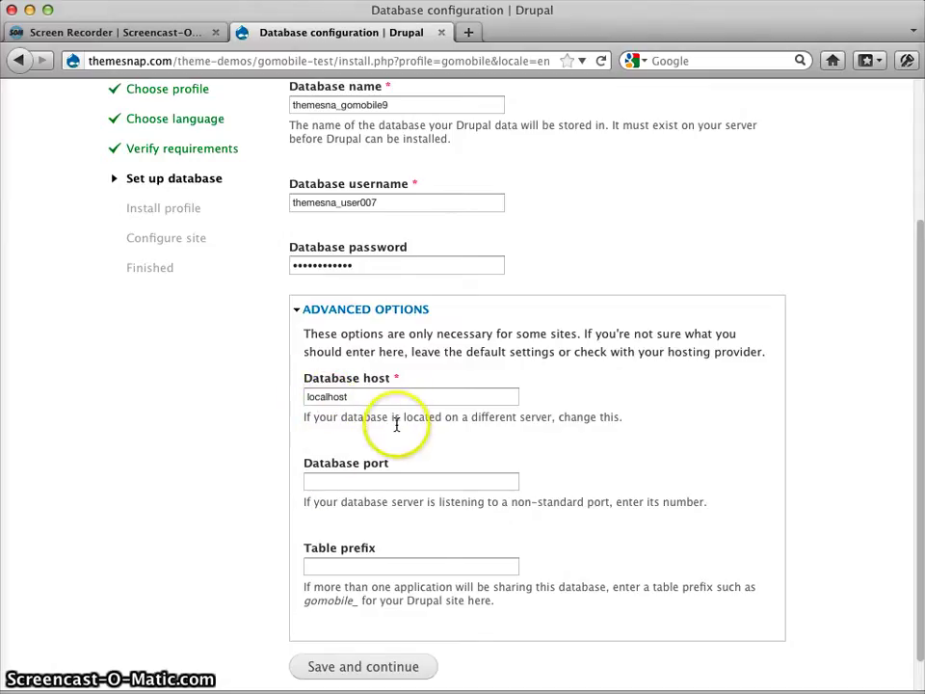
click(340, 314)
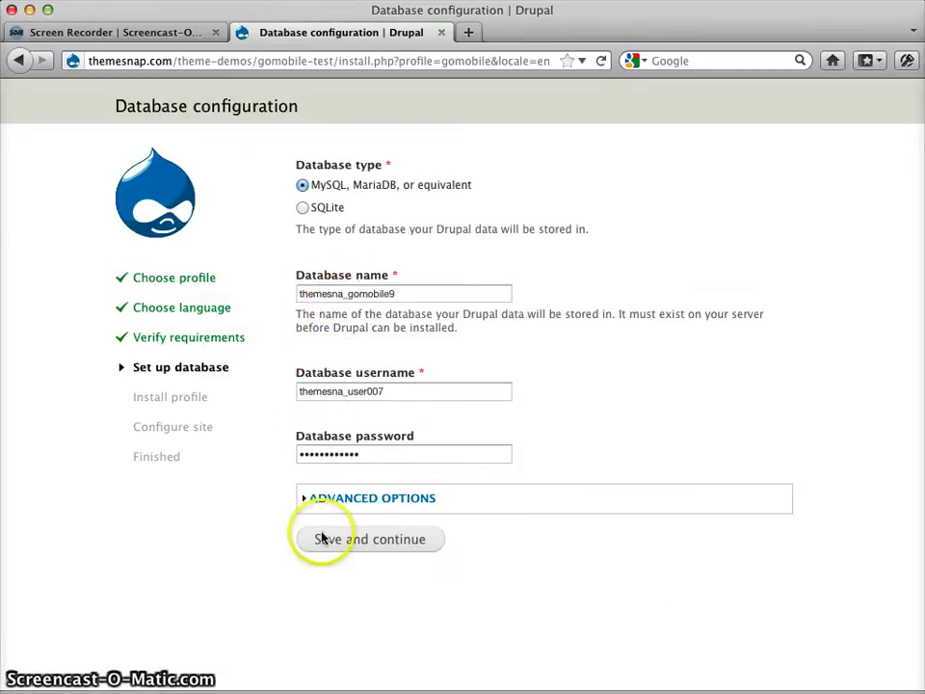
click(370, 546)
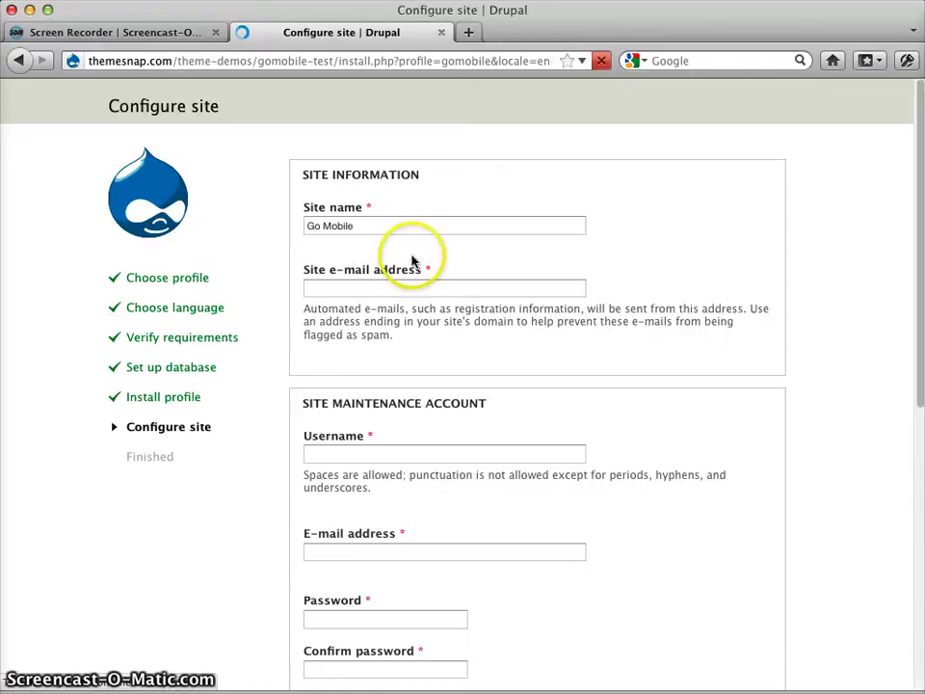
- Keep the site name, enter the site e-mail address and set the maintenance account username to admin
click(351, 227)
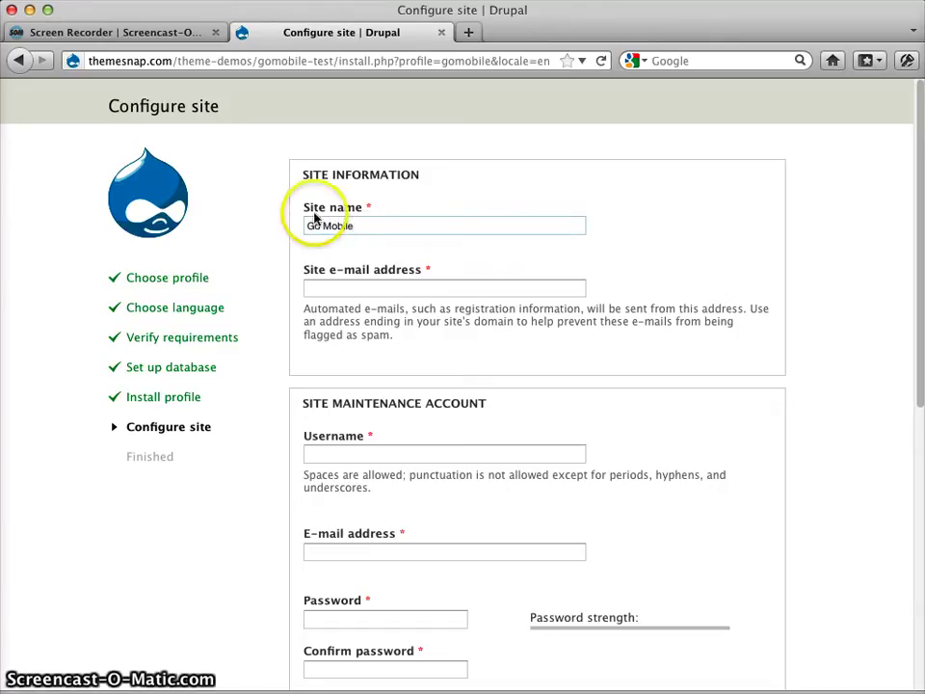
click(333, 287)
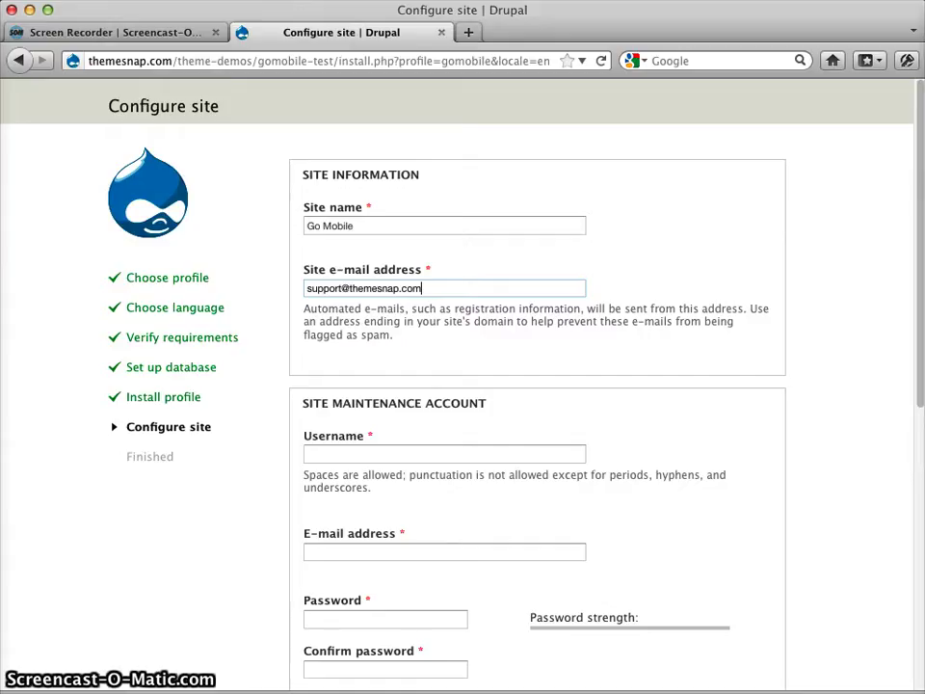
click(422, 457)
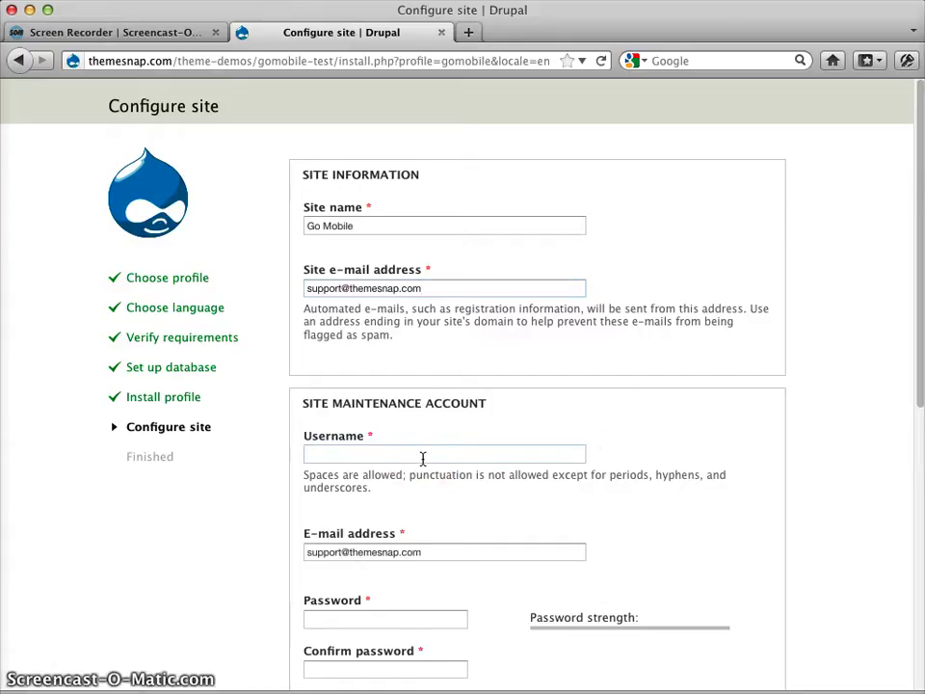
key(Tab)
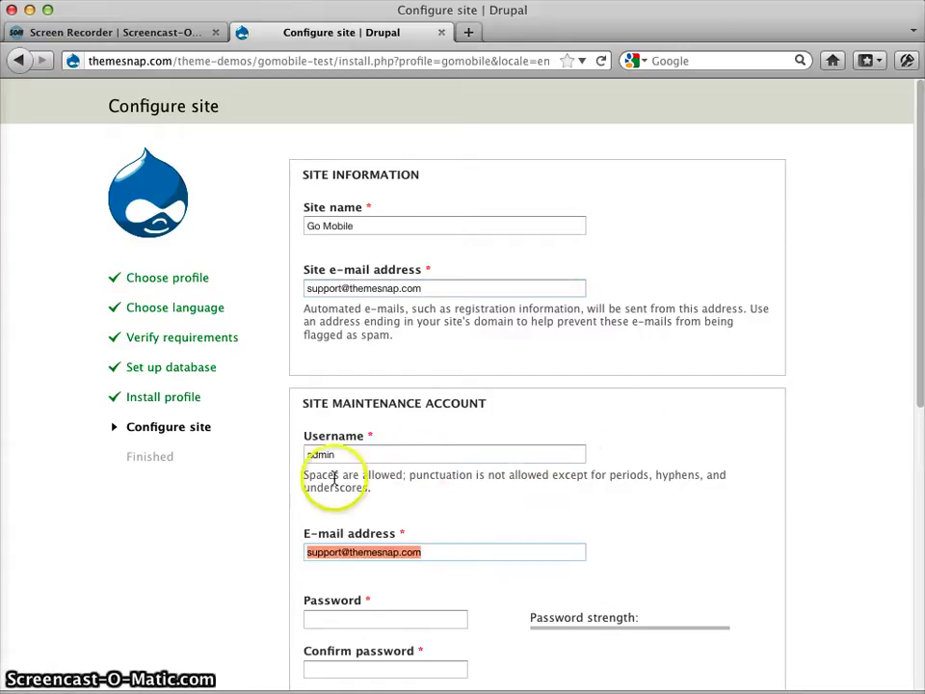
click(272, 471)
- Enter and confirm the password for the site maintenance account
scroll(291, 500, down, 5)
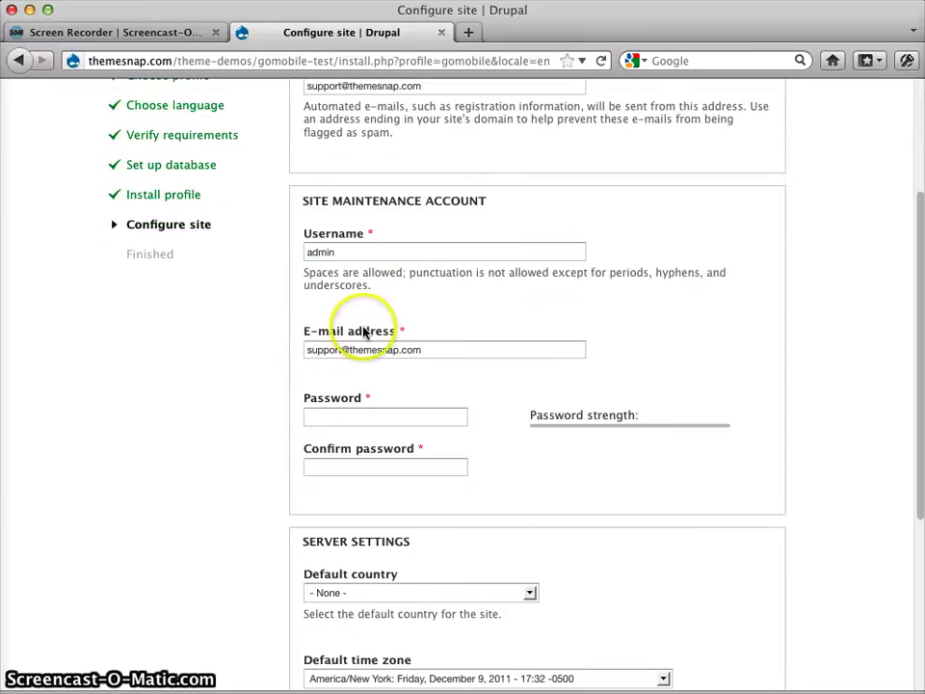
scroll(328, 339, up, 4)
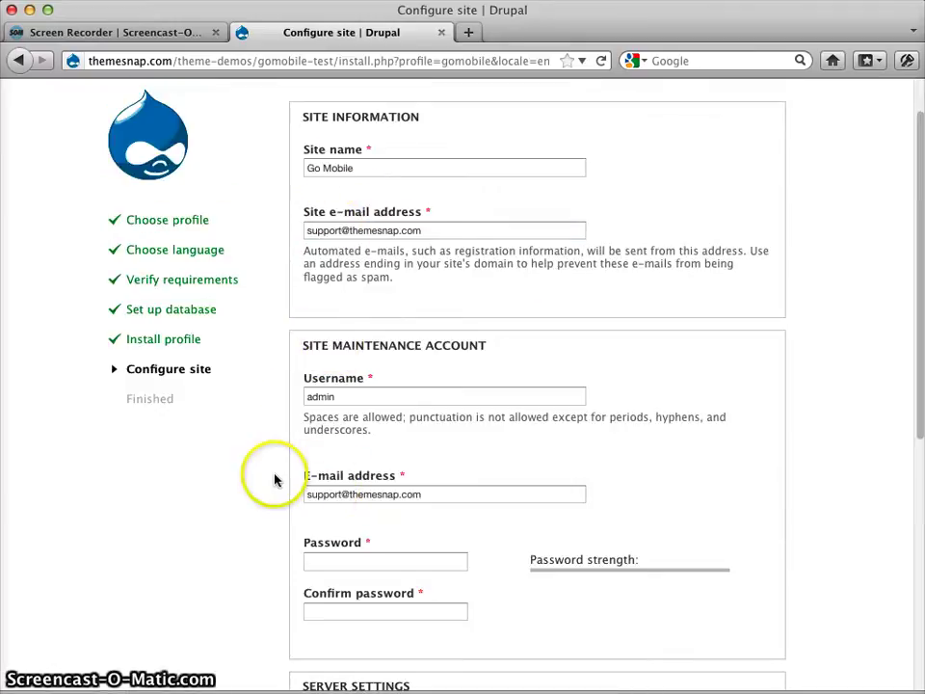
scroll(275, 480, down, 6)
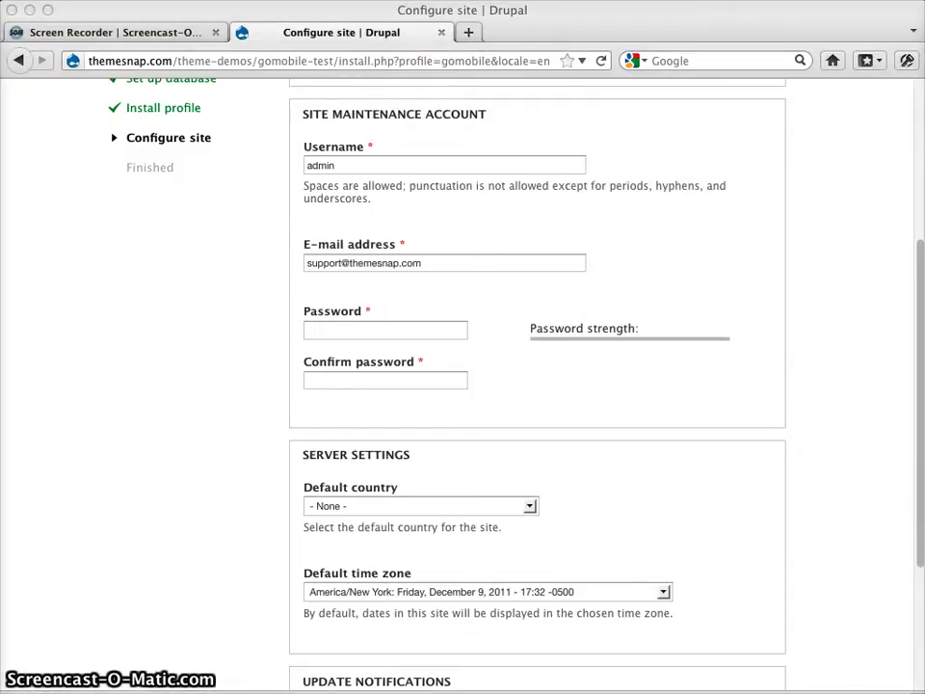
click(347, 328)
text(•••••••)
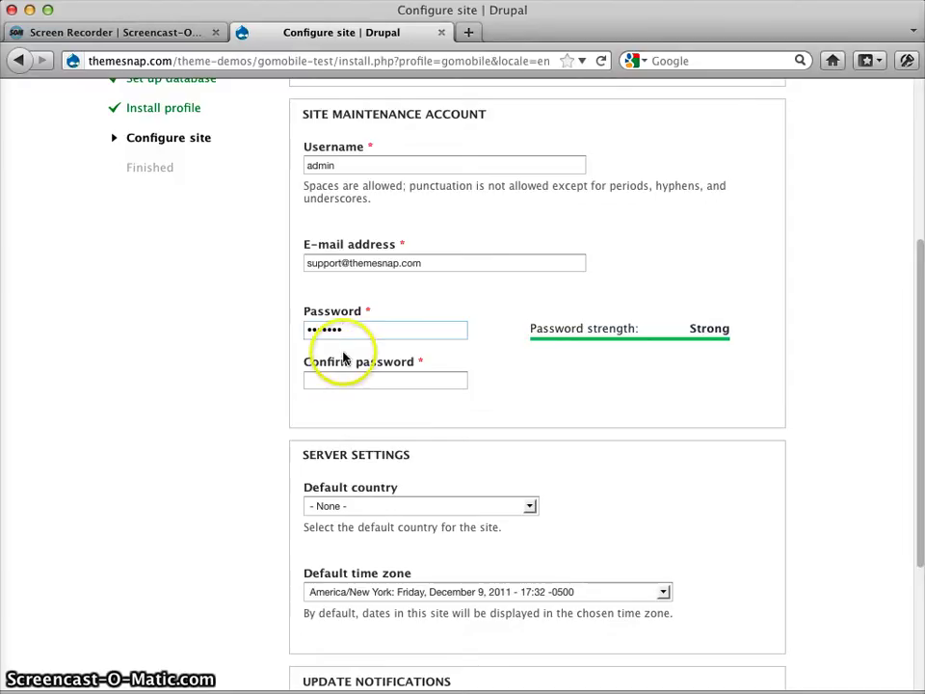
click(344, 378)
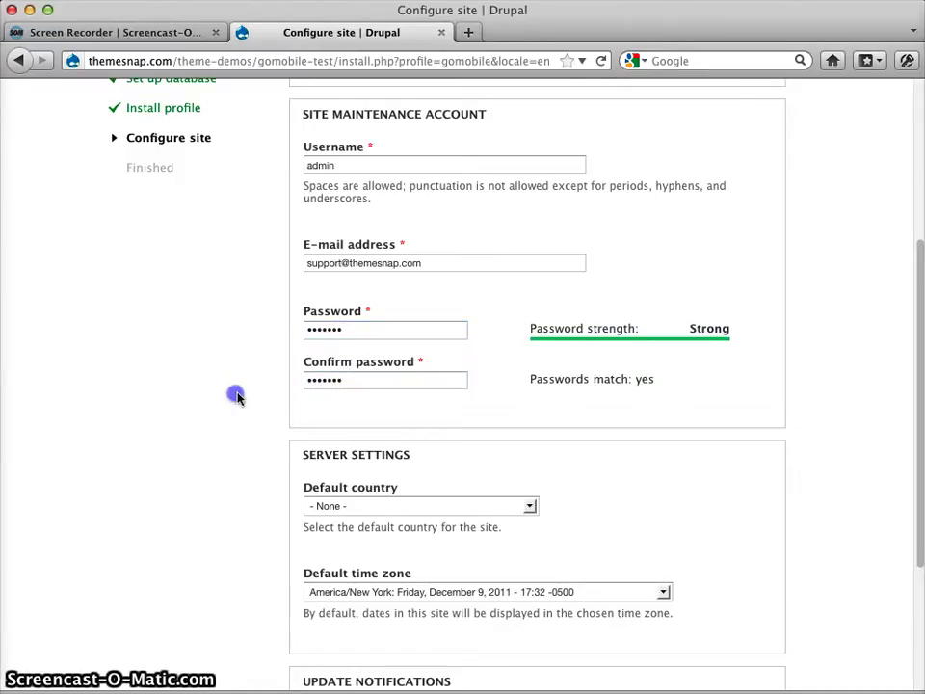
- Set the default country to United States and submit the site configuration with the default time zone and update notifications
scroll(251, 446, down, 3)
click(410, 364)
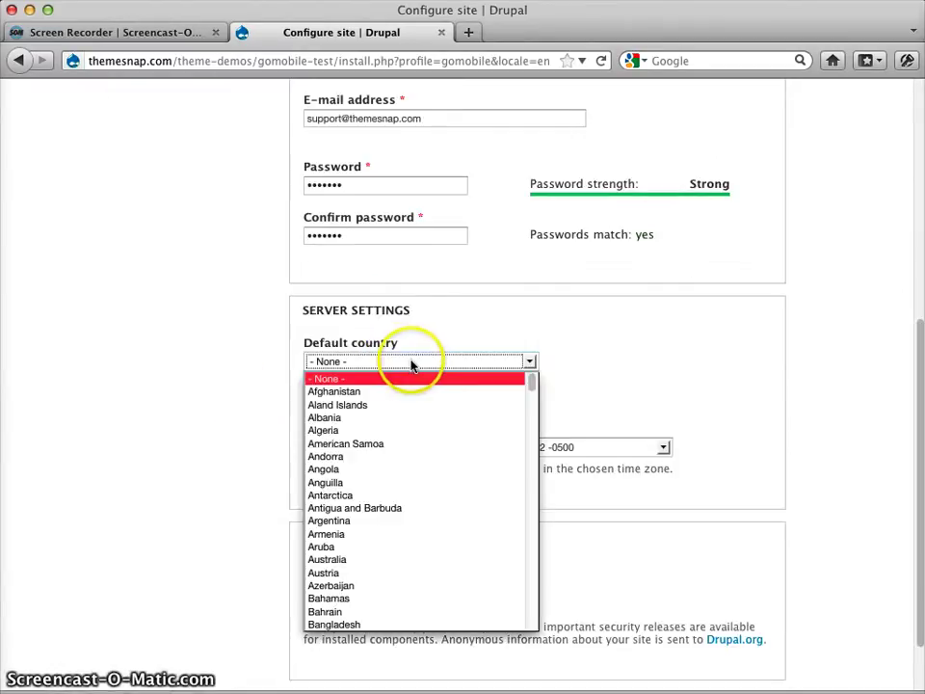
key(u)
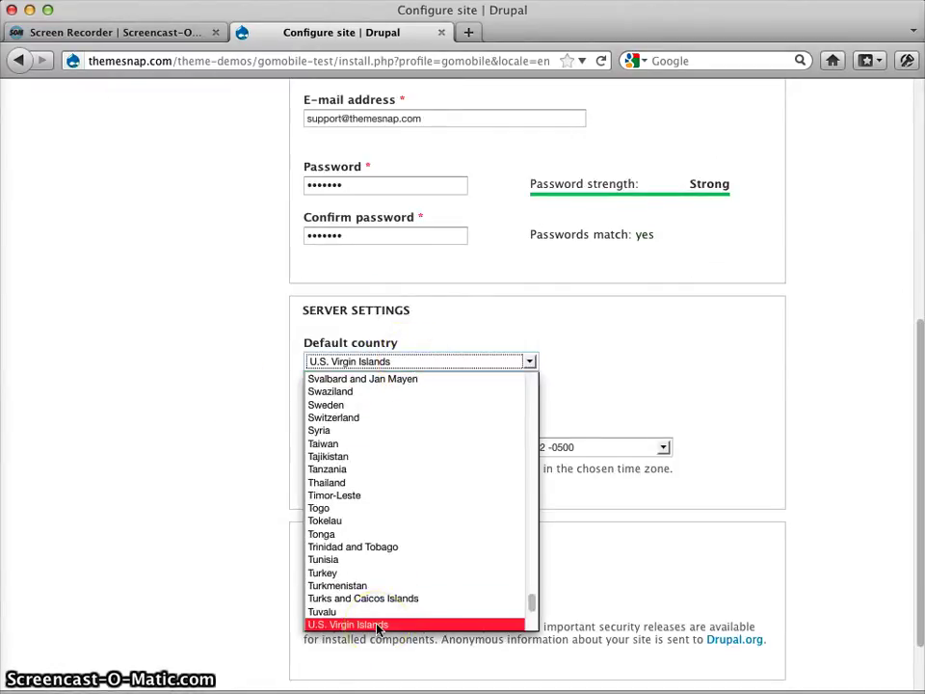
scroll(376, 624, down, 2)
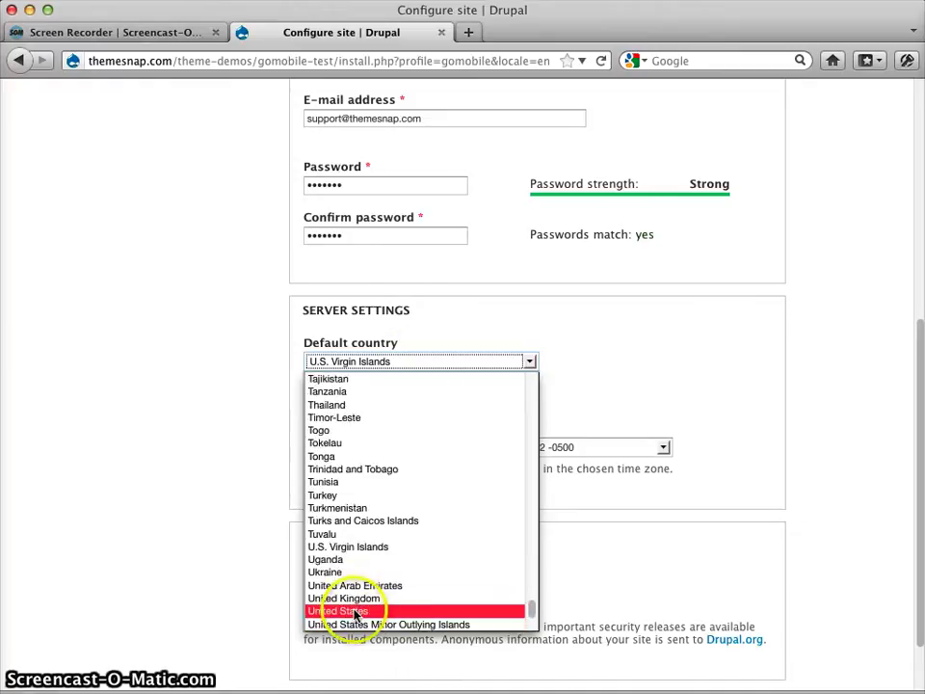
click(342, 611)
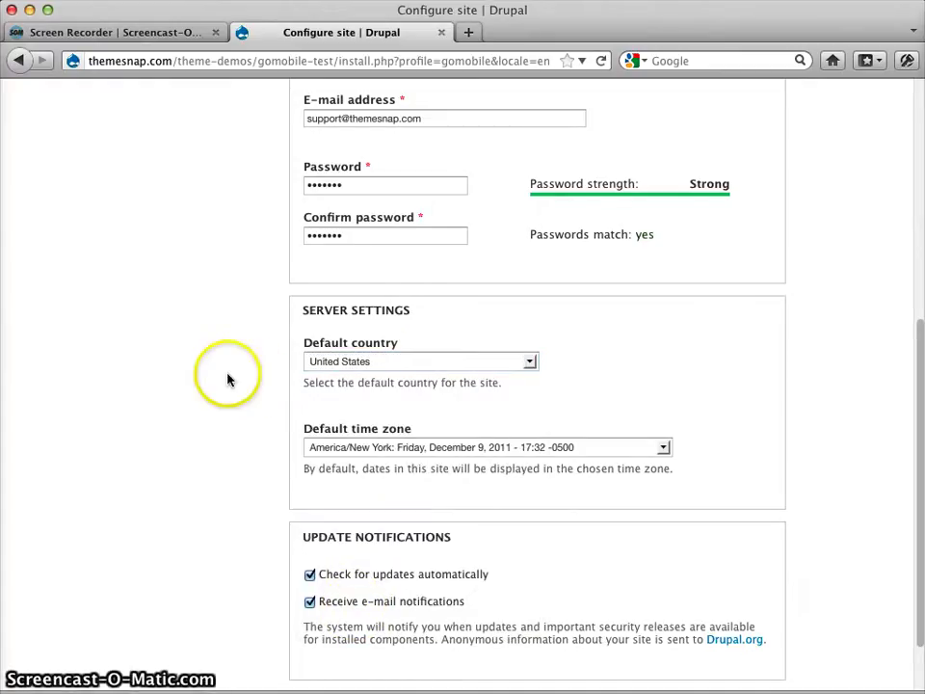
scroll(230, 380, down, 2)
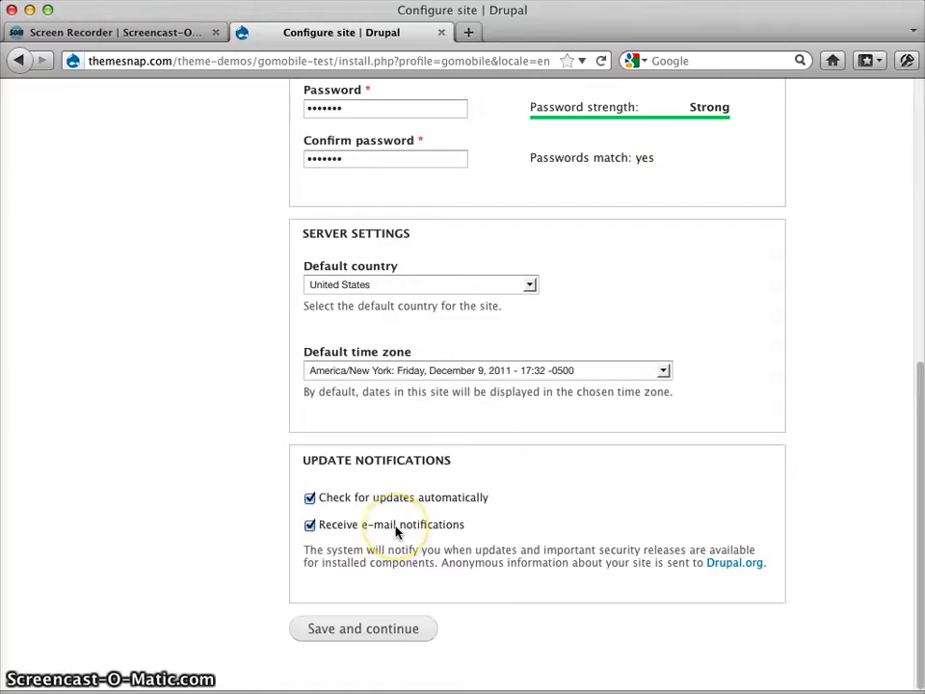
click(355, 634)
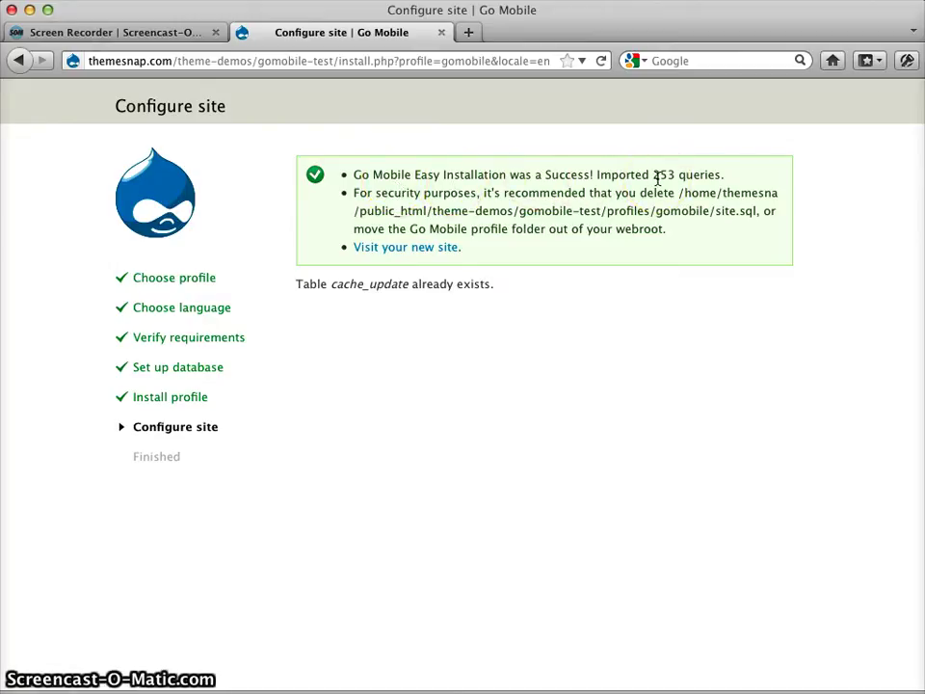
- Examine the post-installation security recommendation, highlighting the file path ending in profiles/gomobile/site.sql
click(570, 194)
click(681, 192)
drag(681, 193, 729, 214)
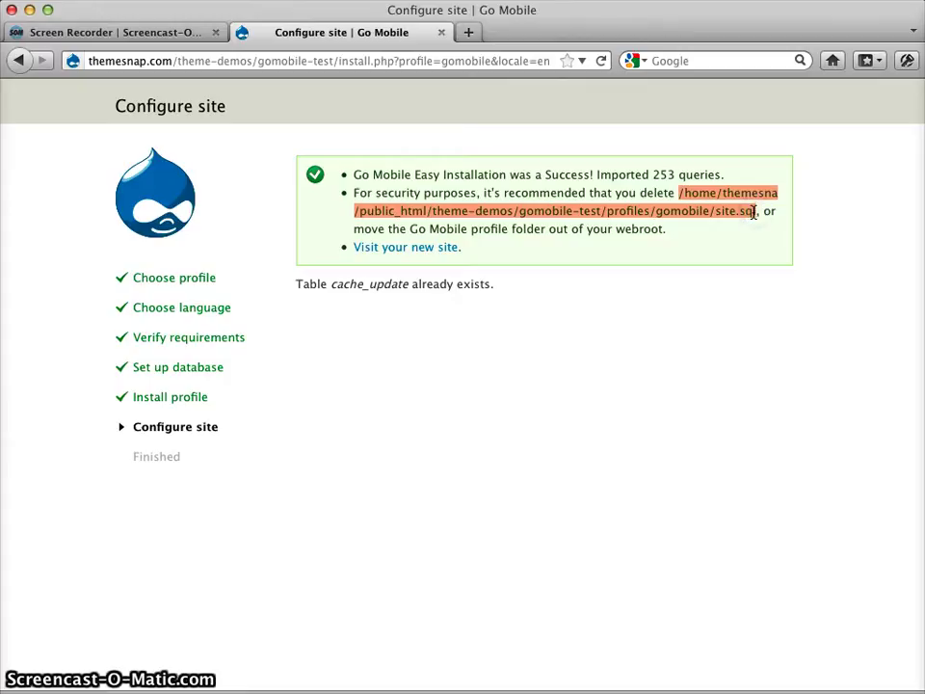
click(624, 216)
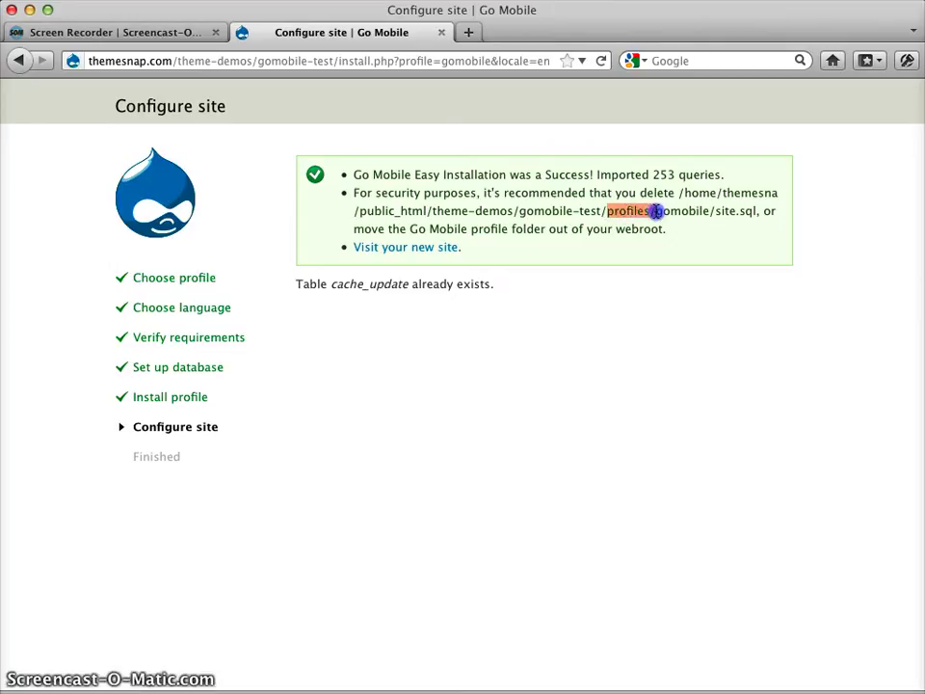
drag(663, 212, 707, 212)
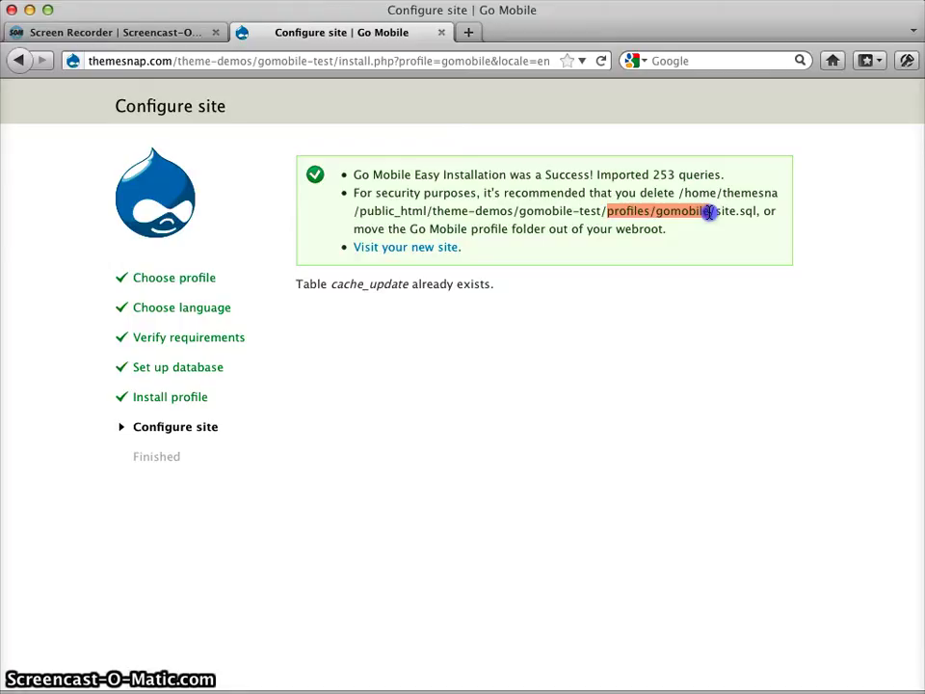
drag(709, 213, 741, 213)
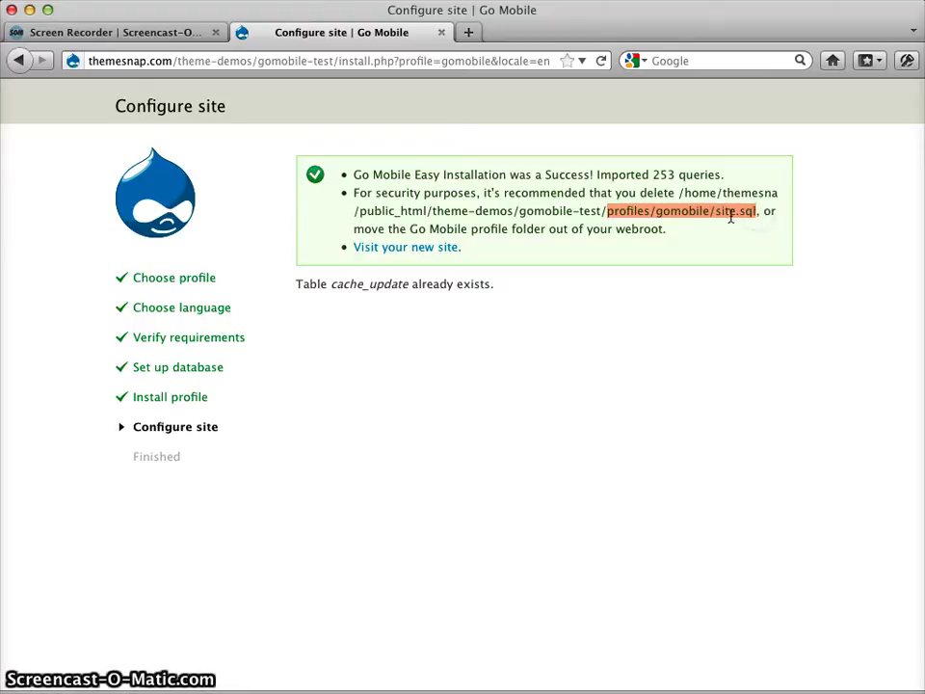
- Clear the highlighted file path and visit the newly installed site from the installation success message
click(729, 222)
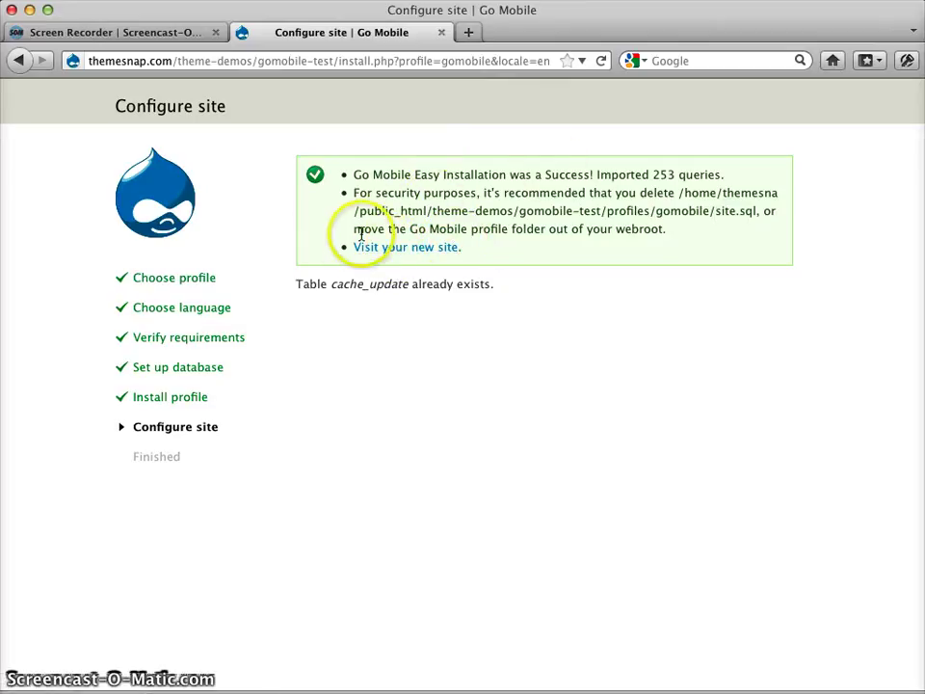
click(408, 251)
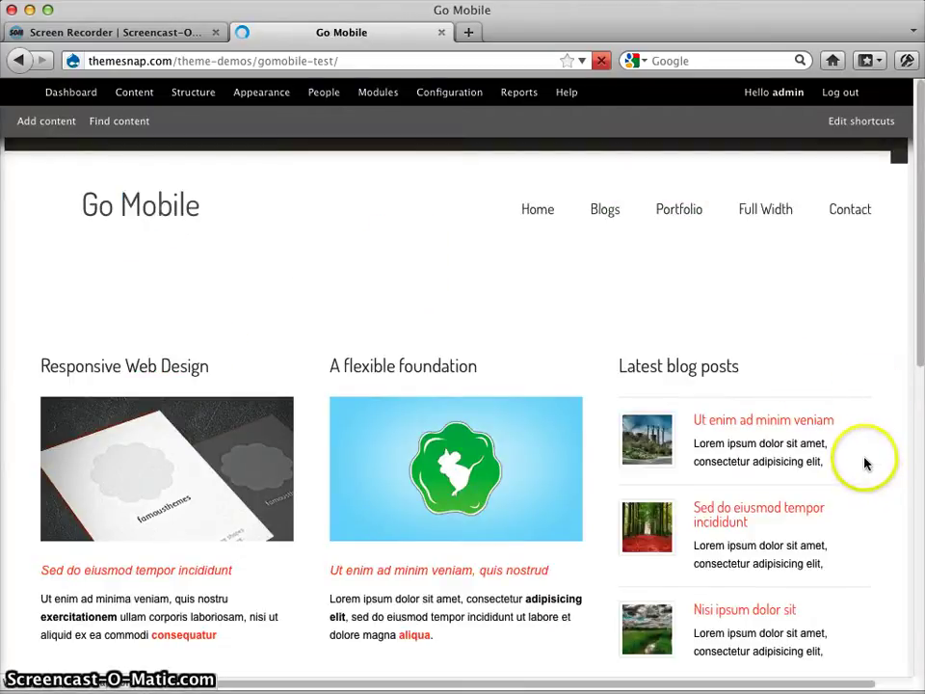
- Examine the new site's home page from the header slideshow to the footer, and return to the main navigation links
scroll(853, 458, down, 3)
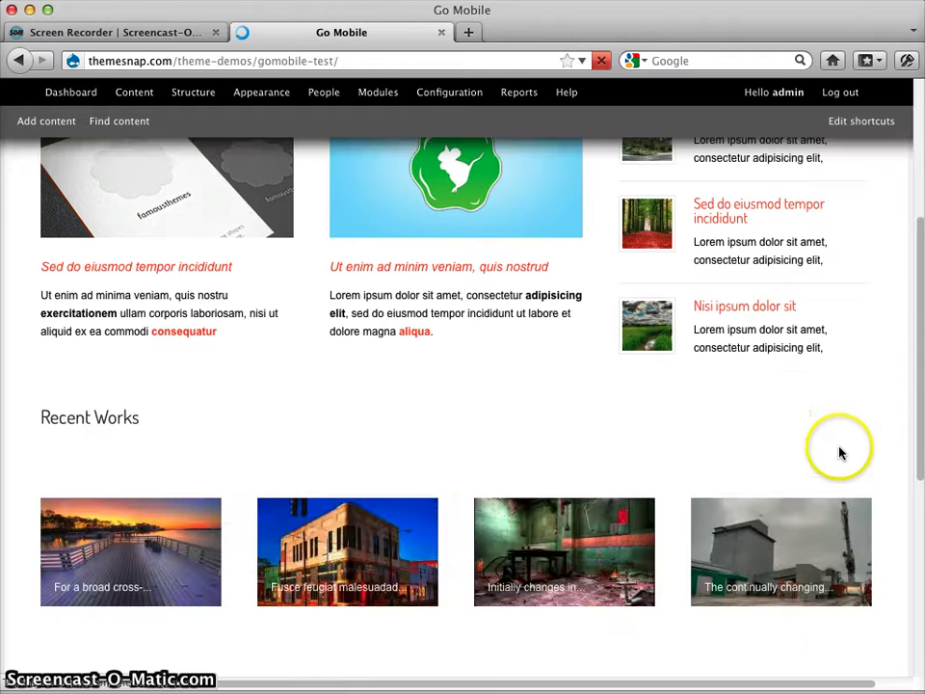
scroll(773, 429, up, 3)
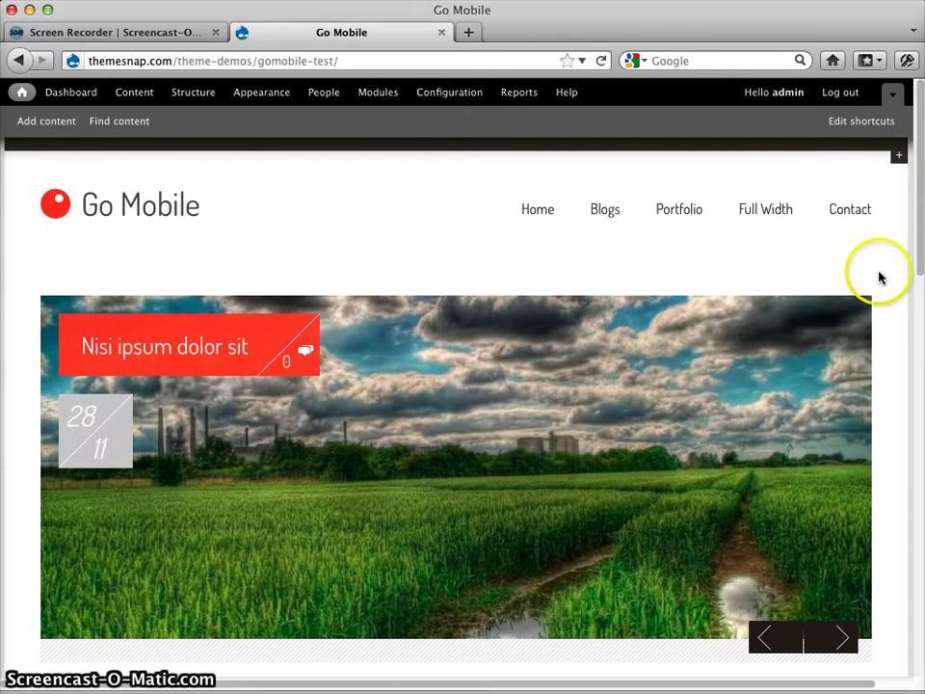
scroll(887, 405, down, 6)
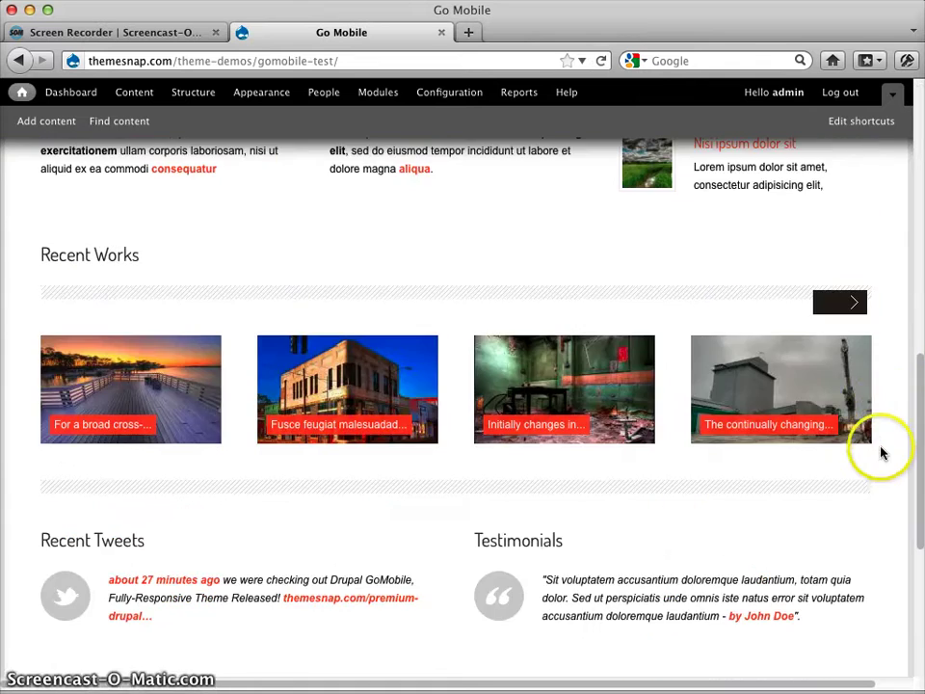
scroll(880, 453, up, 6)
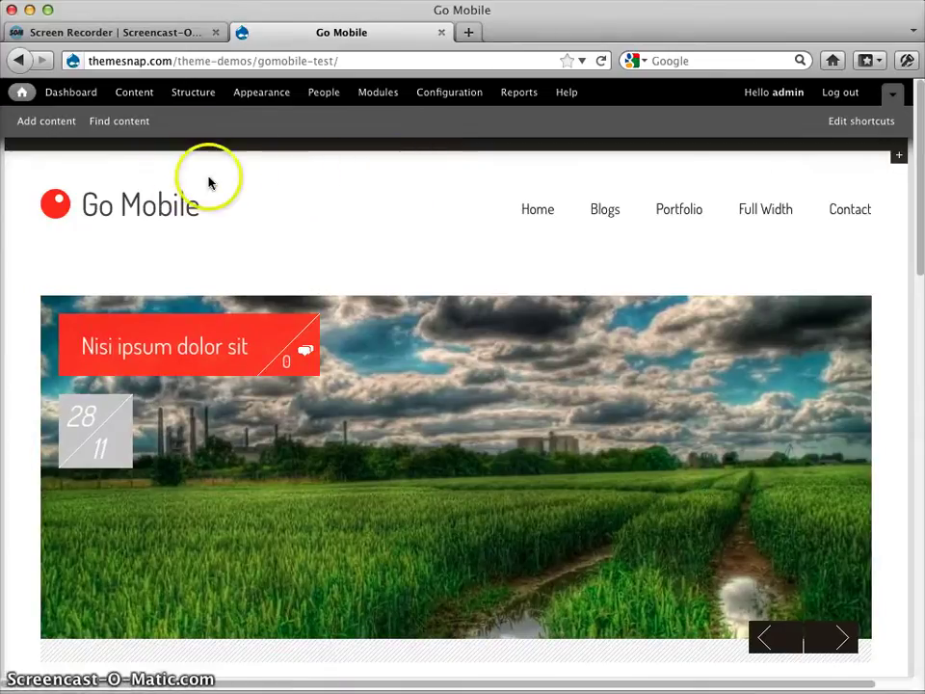
scroll(396, 208, down, 10)
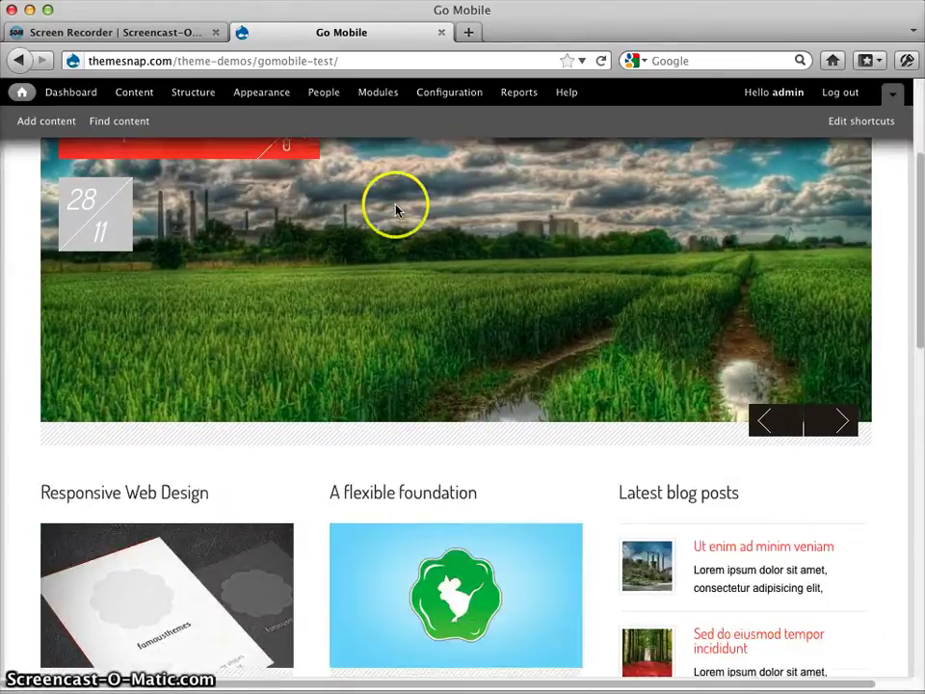
scroll(390, 231, down, 5)
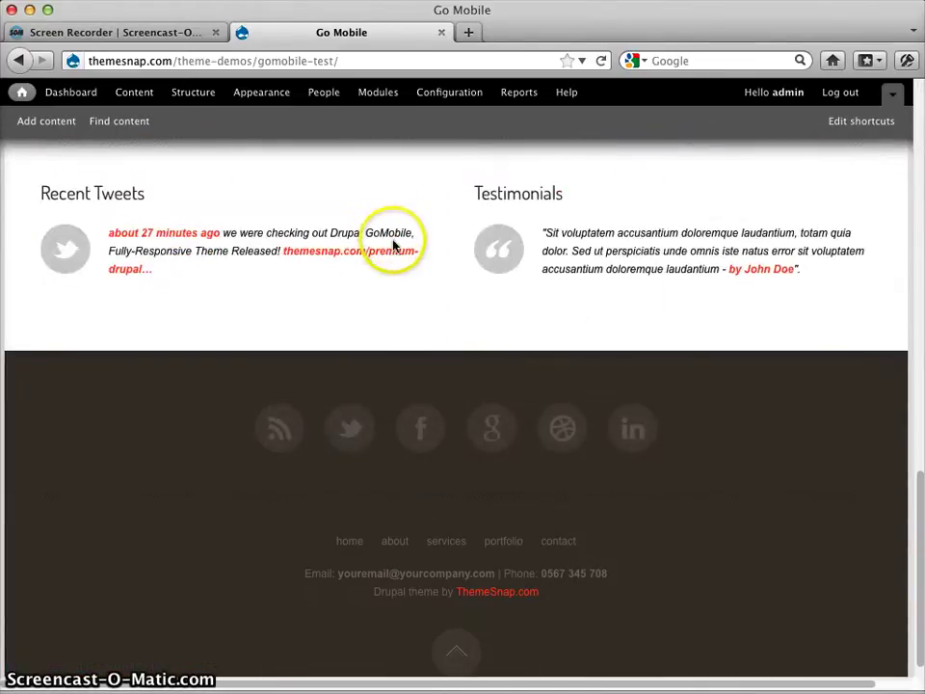
click(456, 651)
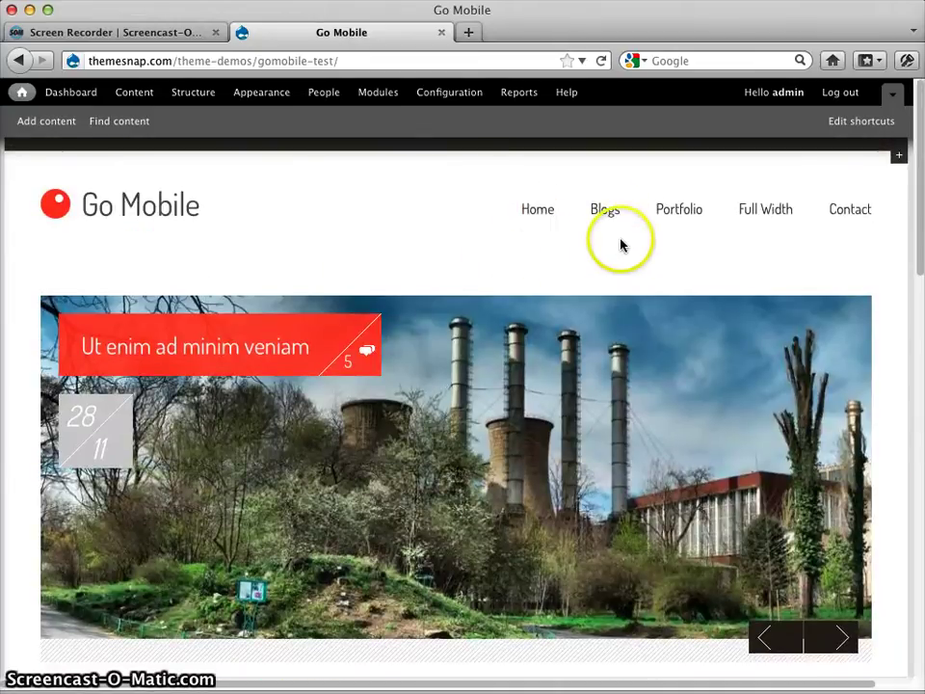
mouse_move(704, 218)
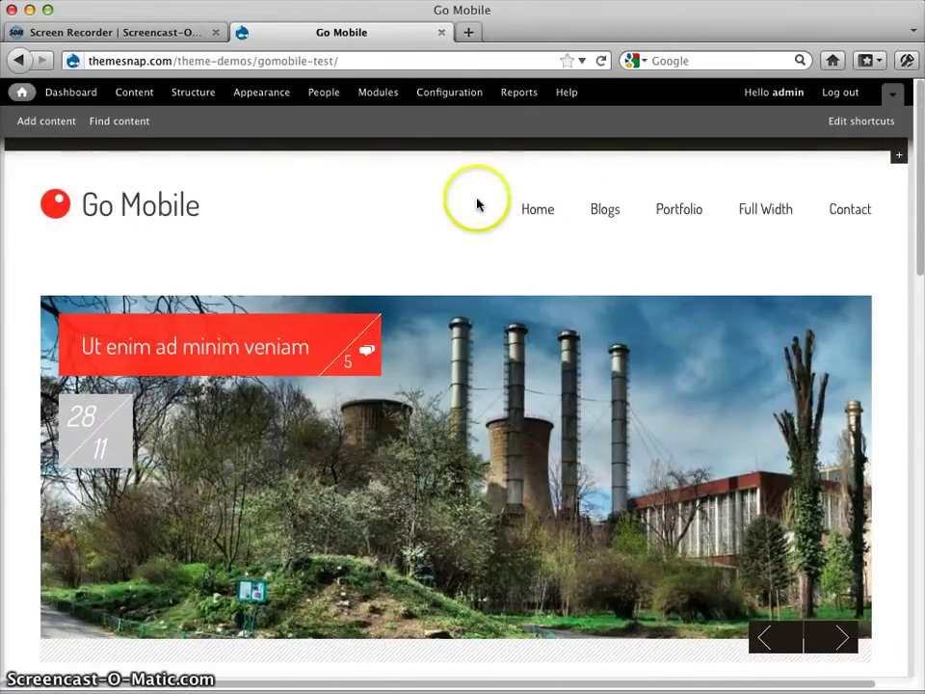